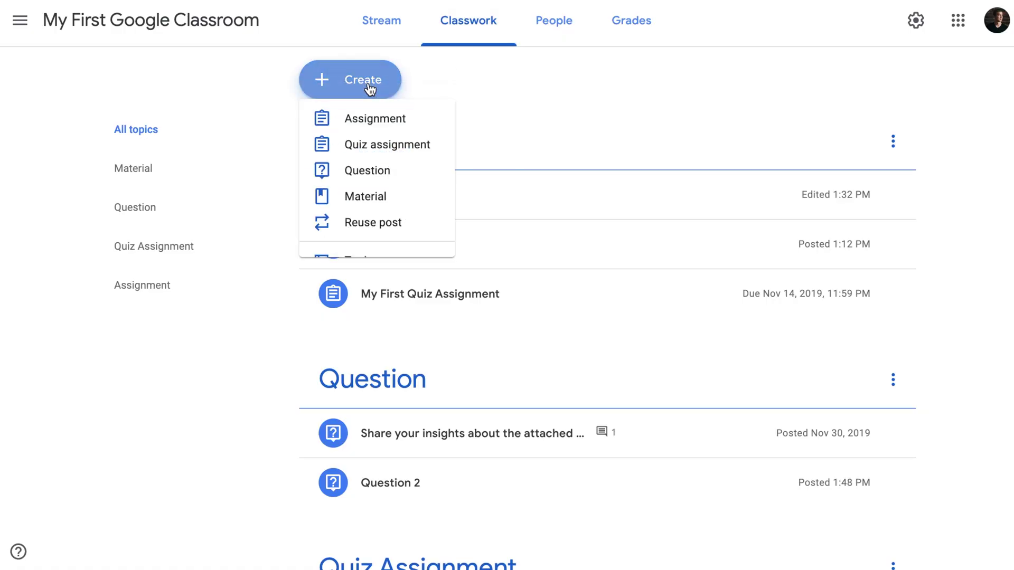
# Step: Start an assignment titled 'Assignment for test of Rubric' and create a blank rubric for it
pyautogui.click(376, 126)
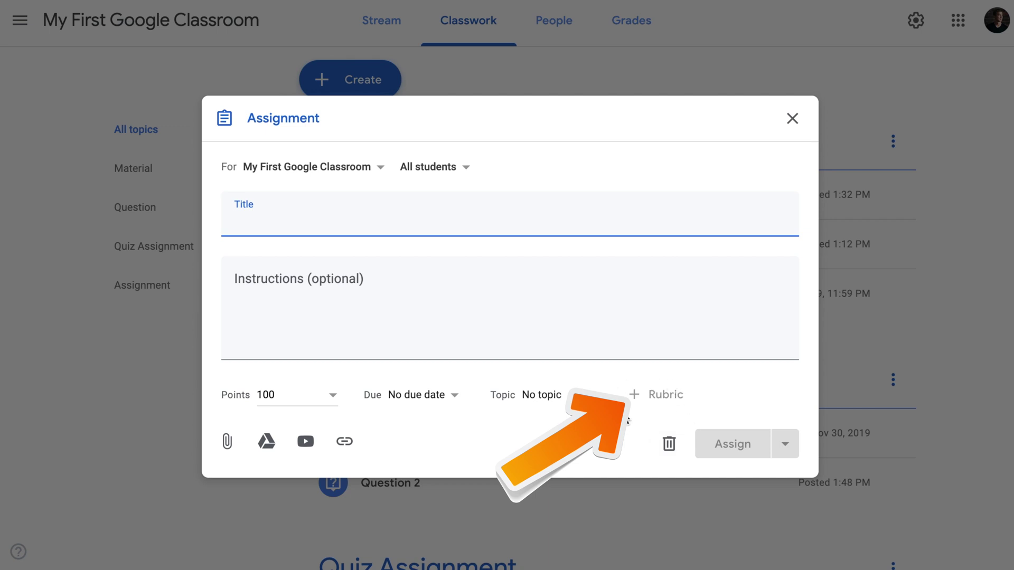
pyautogui.write('Assignment for test of Rubric')
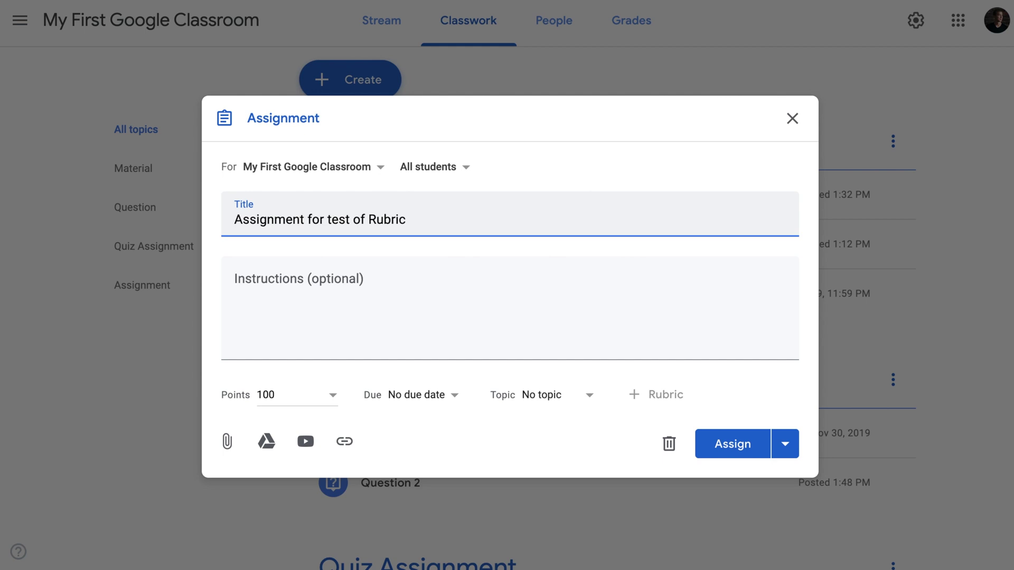
pyautogui.click(650, 396)
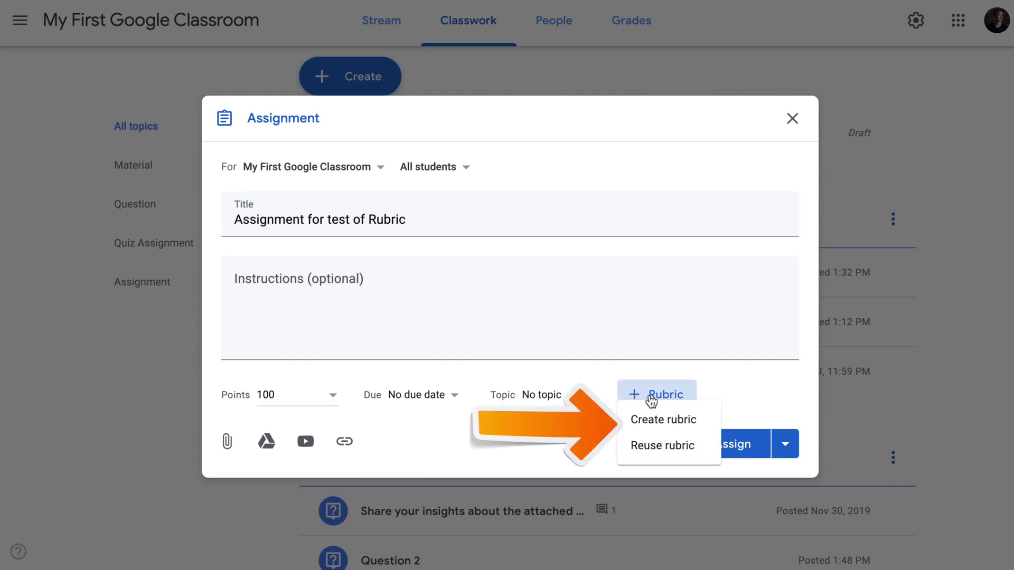
pyautogui.click(653, 422)
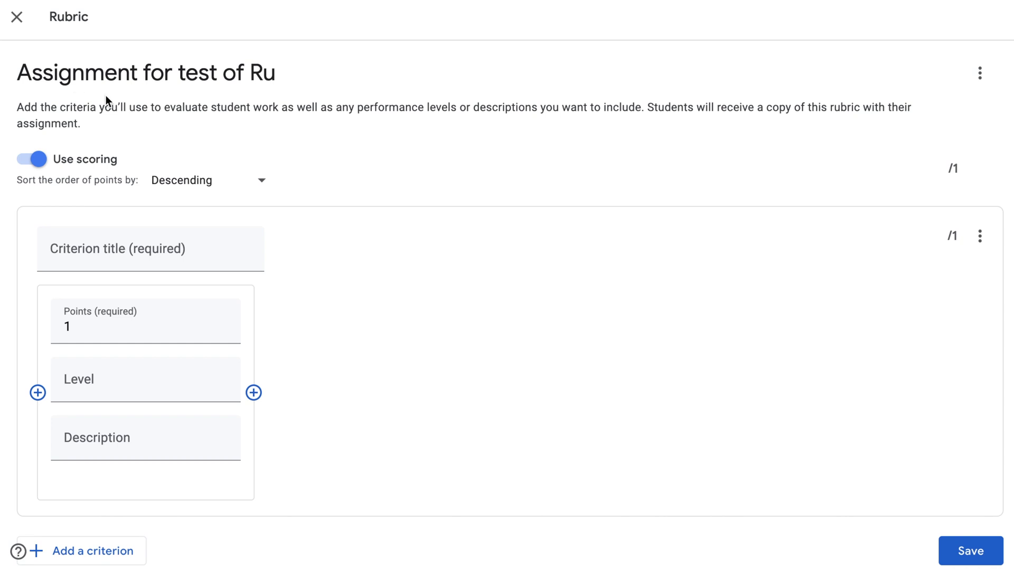
# Step: Name the first criterion World Choice, with a top level worth 3 points for accurate vocabulary
pyautogui.click(106, 243)
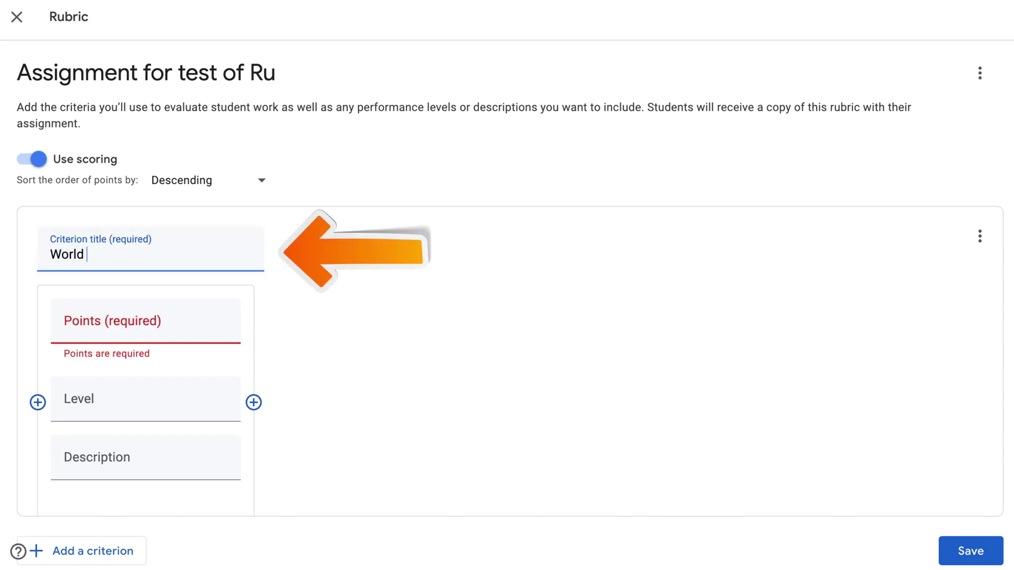
pyautogui.press('Tab')
pyautogui.write('3')
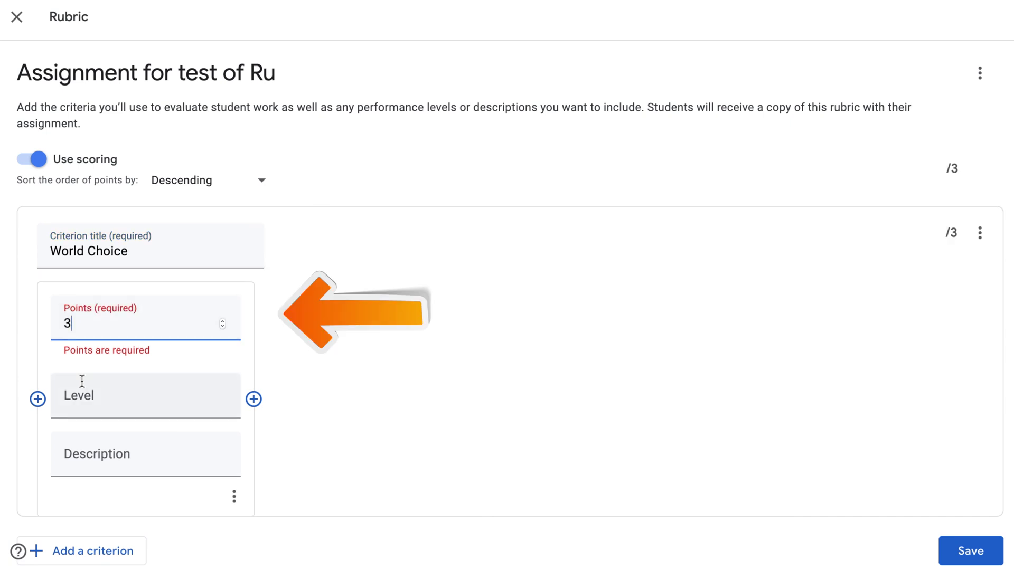
pyautogui.click(85, 386)
pyautogui.write('3')
pyautogui.click(82, 433)
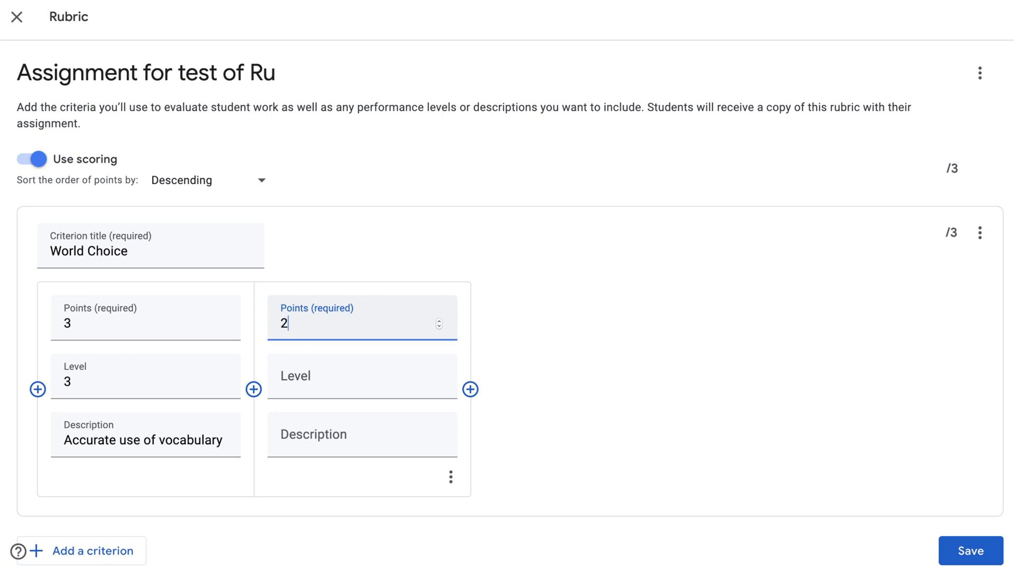
# Step: Describe level two as 'Average use of vocabulary' and add a 1-point third level for poor vocabulary
pyautogui.click(316, 376)
pyautogui.click(316, 430)
pyautogui.write('Average ')
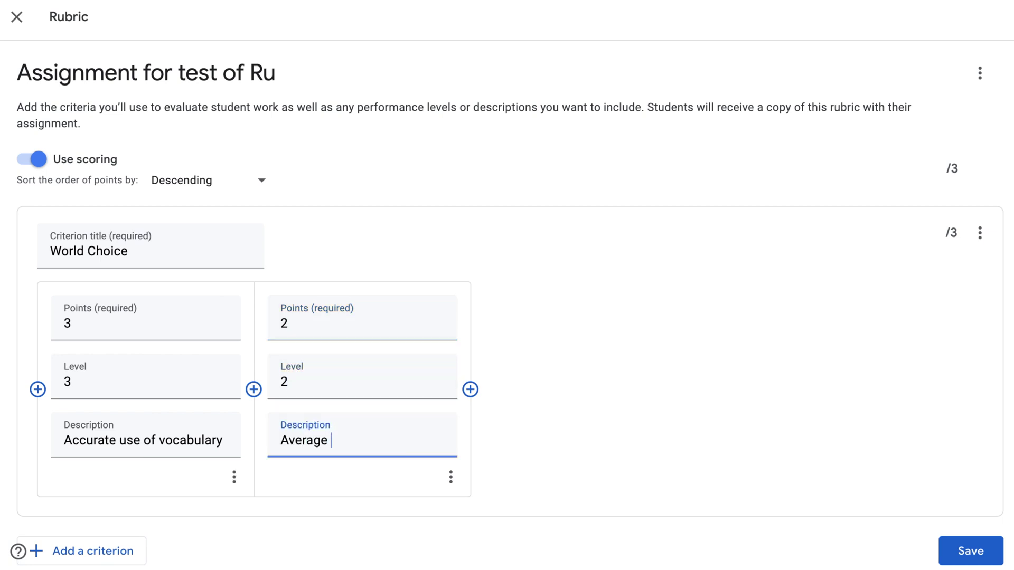
pyautogui.write('use of vocabulary')
pyautogui.click(470, 389)
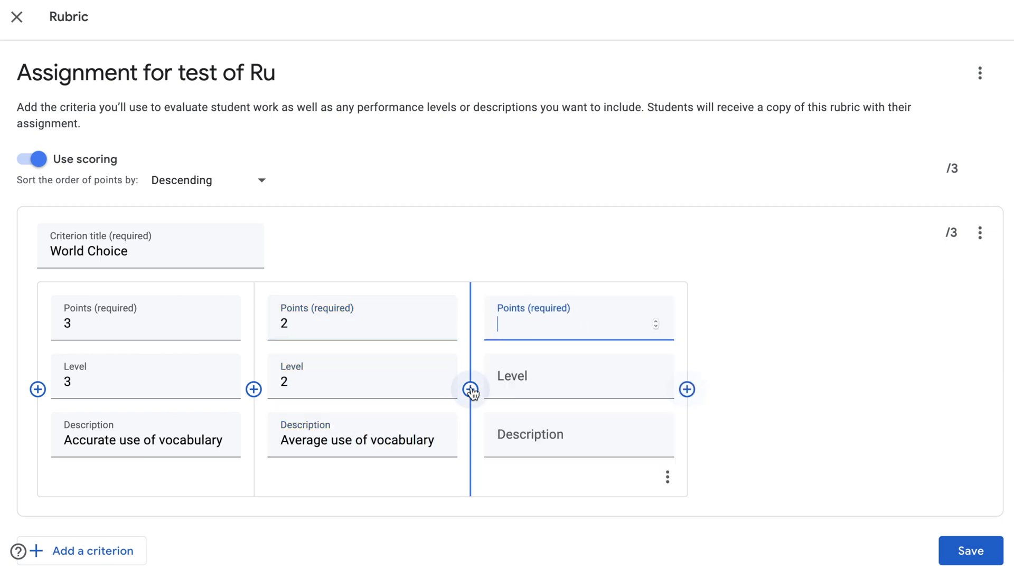
pyautogui.write('1')
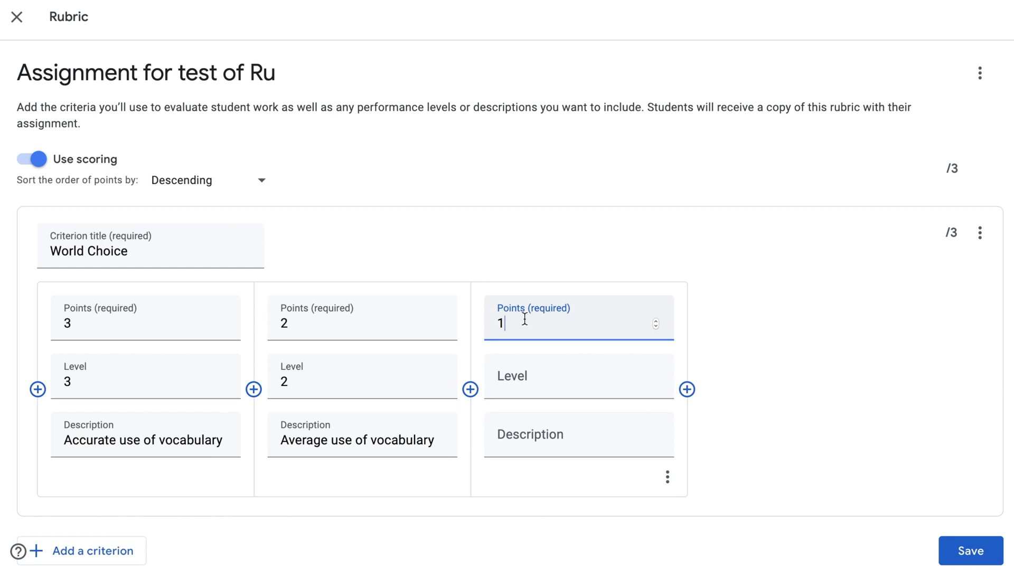
pyautogui.click(522, 372)
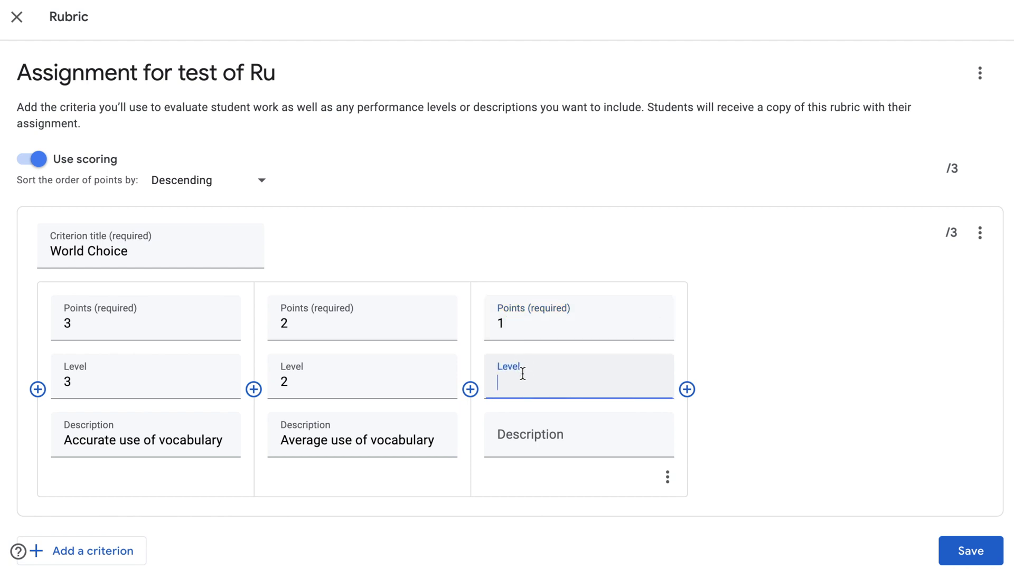
pyautogui.click(527, 432)
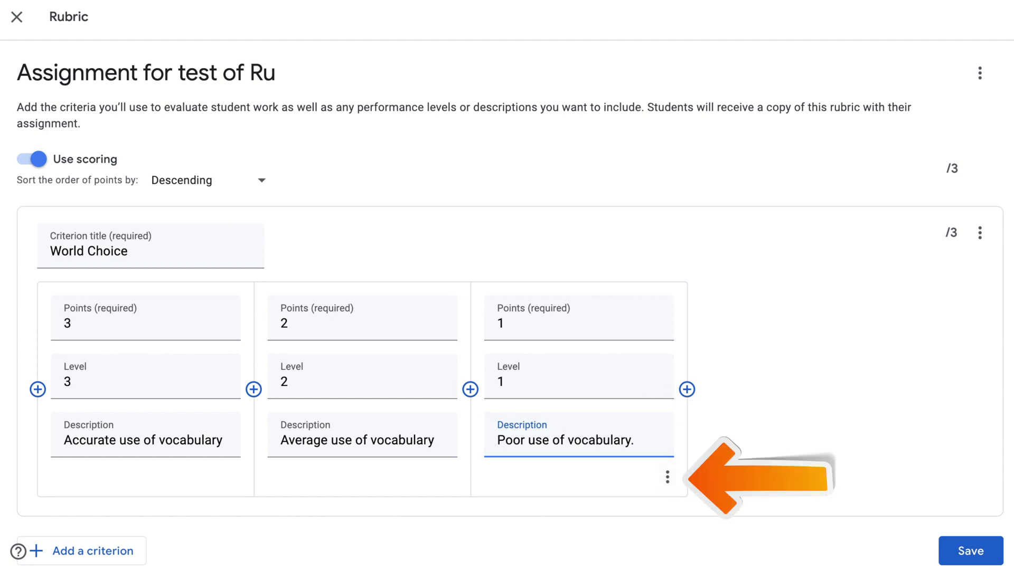
pyautogui.click(668, 479)
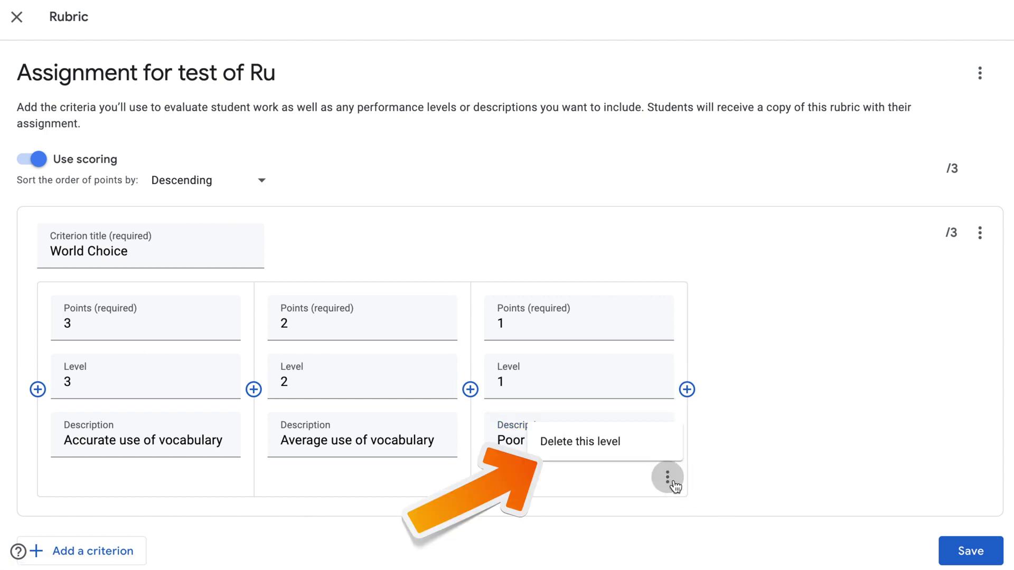
# Step: Close the level options, then add an empty criterion and delete it again
pyautogui.click(681, 333)
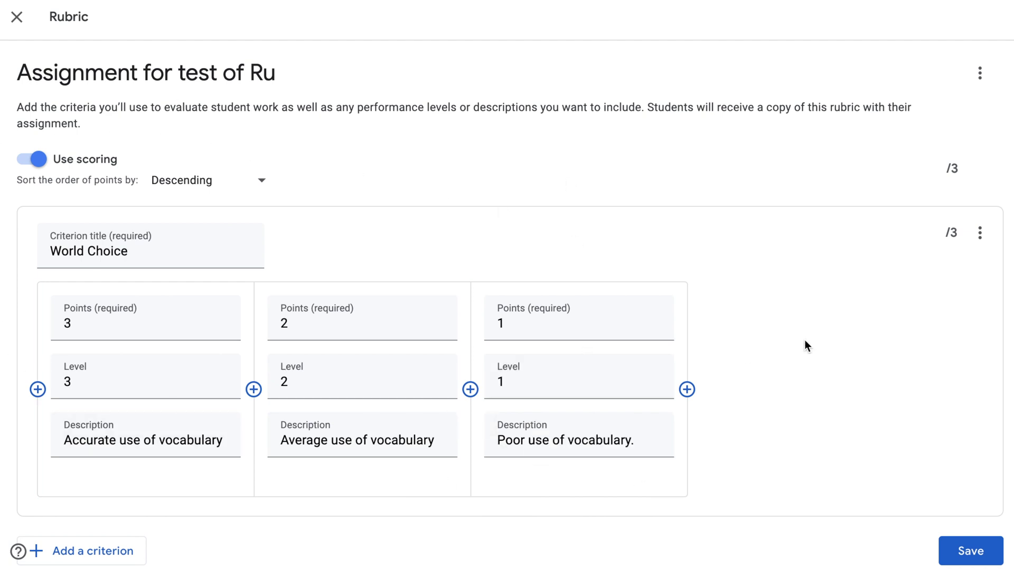
pyautogui.click(91, 552)
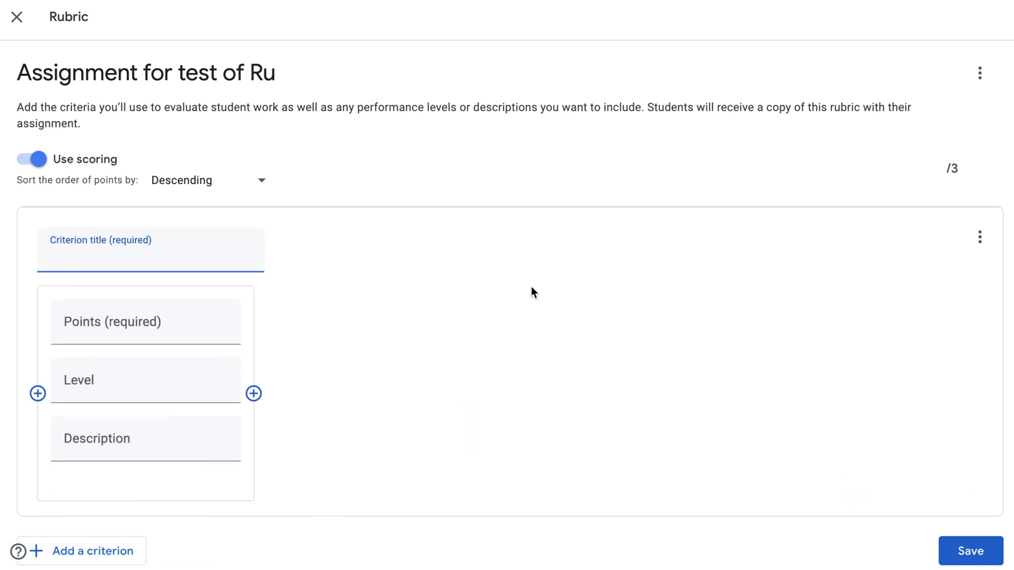
pyautogui.click(979, 264)
pyautogui.click(910, 335)
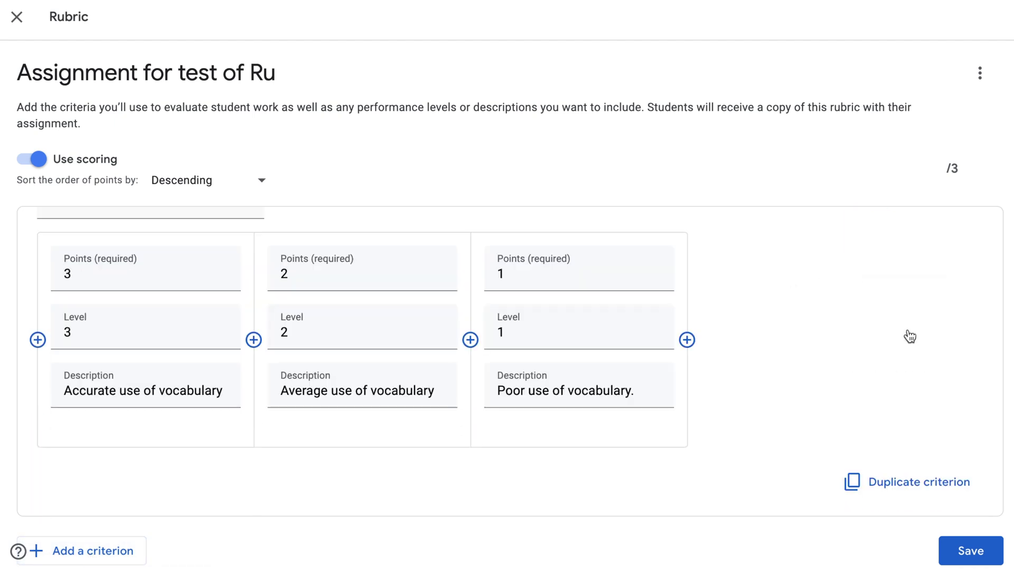
# Step: Duplicate World Choice, rename the copy Grammar, and switch its descriptions from vocabulary to grammar
pyautogui.click(891, 491)
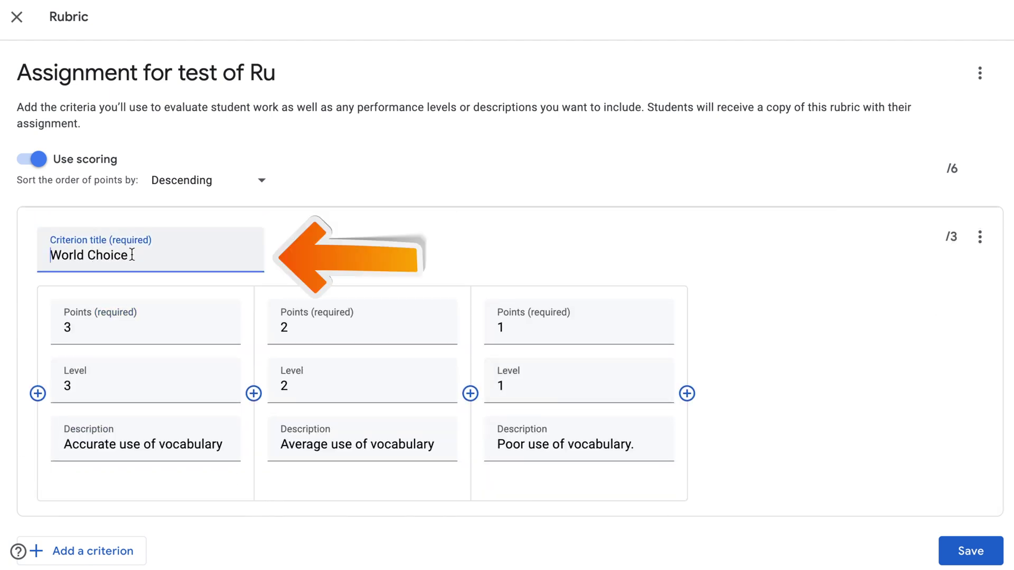
pyautogui.moveTo(129, 255); pyautogui.dragTo(41, 252)
pyautogui.write('Grammar')
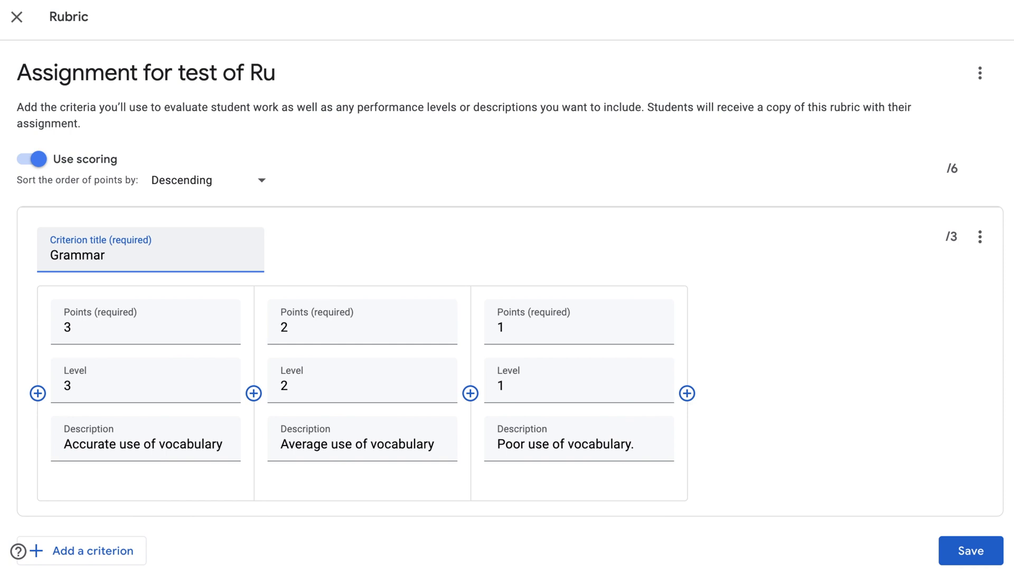
pyautogui.doubleClick(190, 444)
pyautogui.write('gramm')
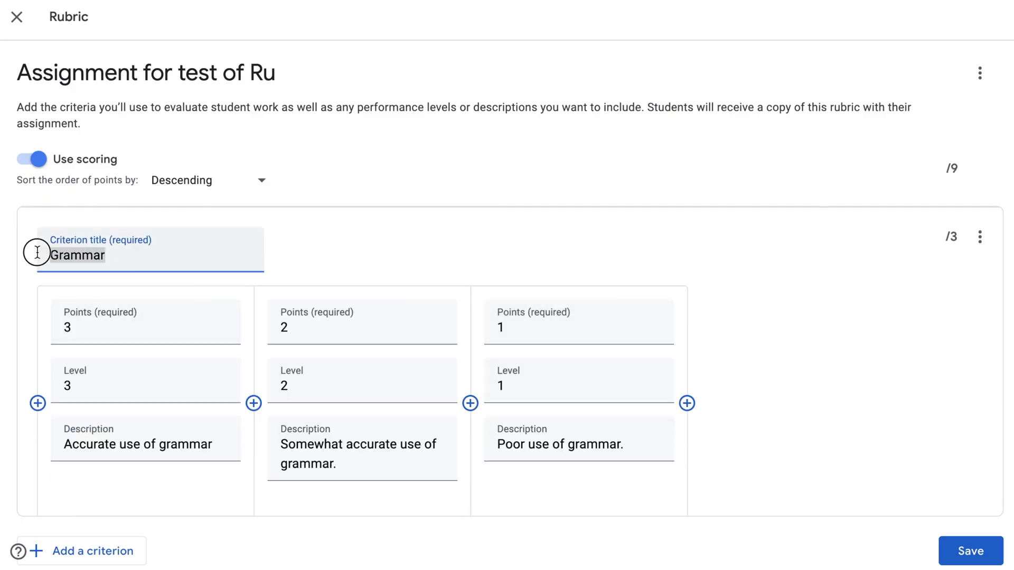
# Step: Rename the third criterion Opinion and set its lower levels' points to 3, 2 and 1
pyautogui.write('Opinion')
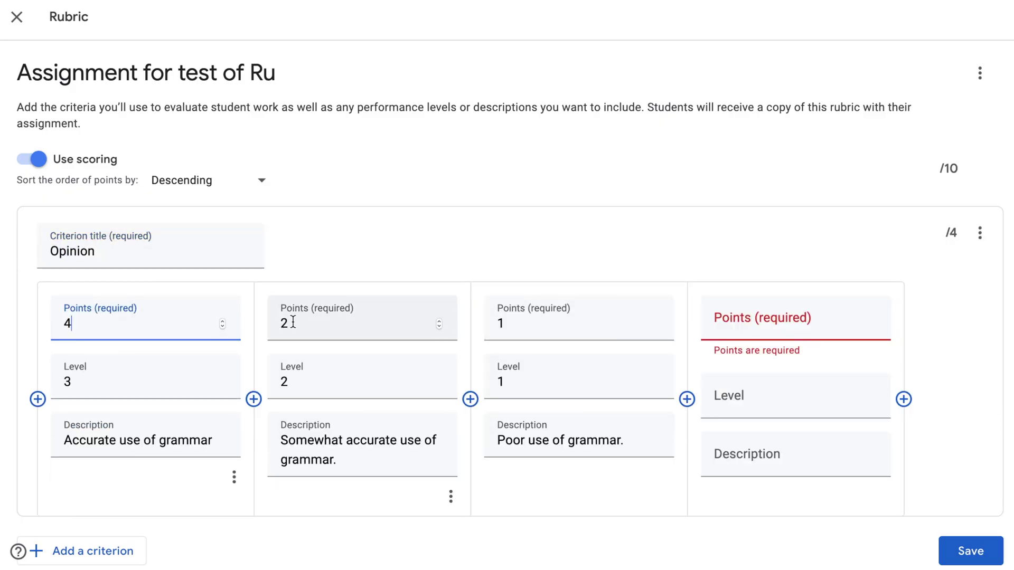
pyautogui.doubleClick(273, 322)
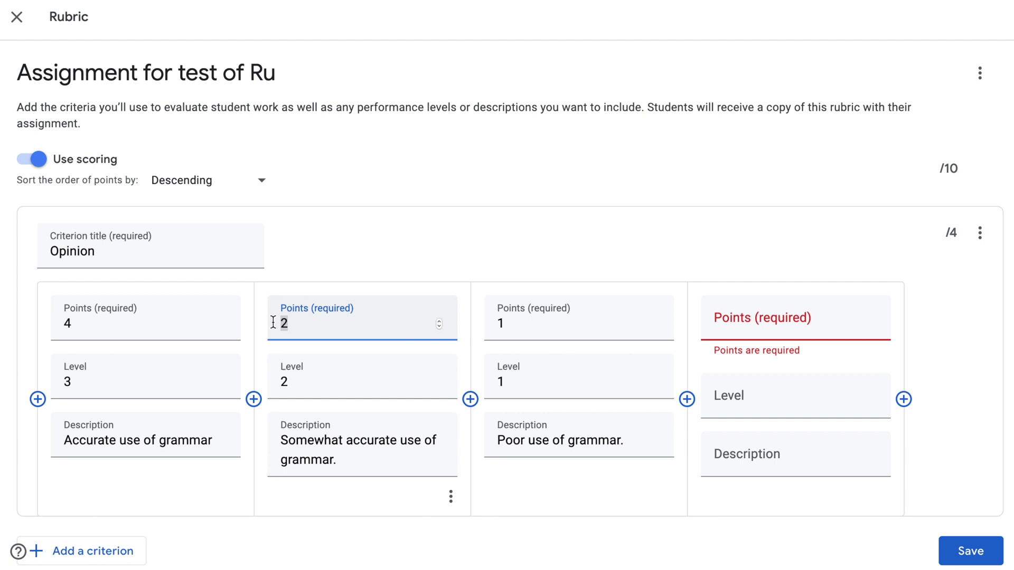
pyautogui.write('3')
pyautogui.doubleClick(493, 321)
pyautogui.write('2')
pyautogui.click(753, 317)
pyautogui.write('1')
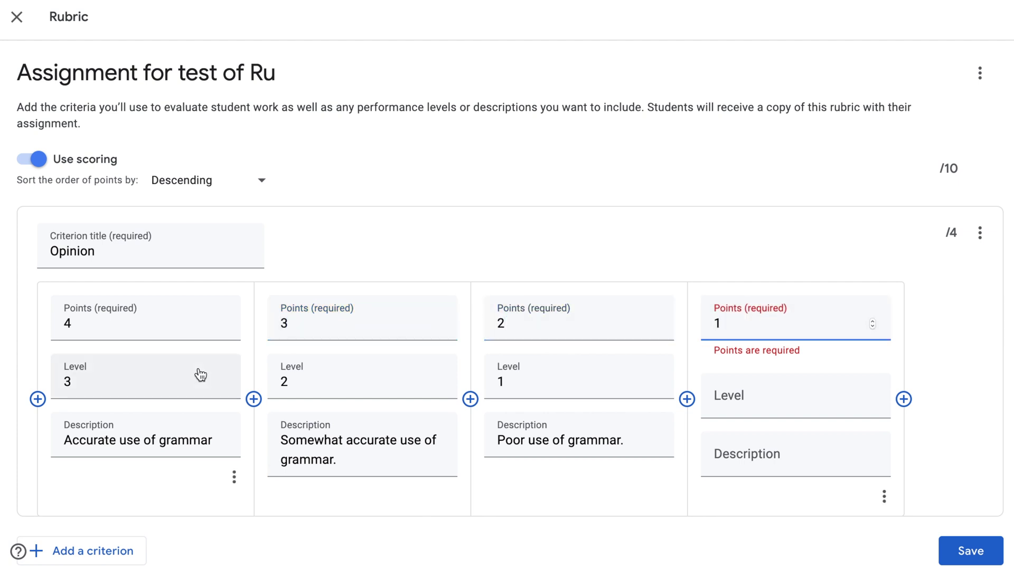
# Step: Renumber the Opinion levels as 4, 3, 2 and 1 and check the 10-point total
pyautogui.doubleClick(68, 382)
pyautogui.write('4')
pyautogui.doubleClick(276, 381)
pyautogui.write('3')
pyautogui.doubleClick(496, 382)
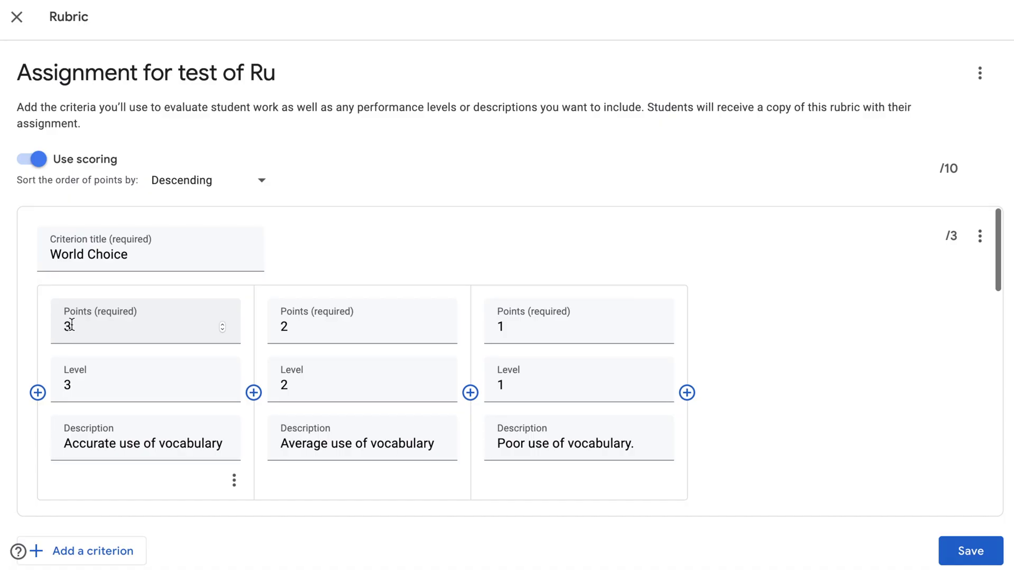
pyautogui.scroll(-8, 72, 323)
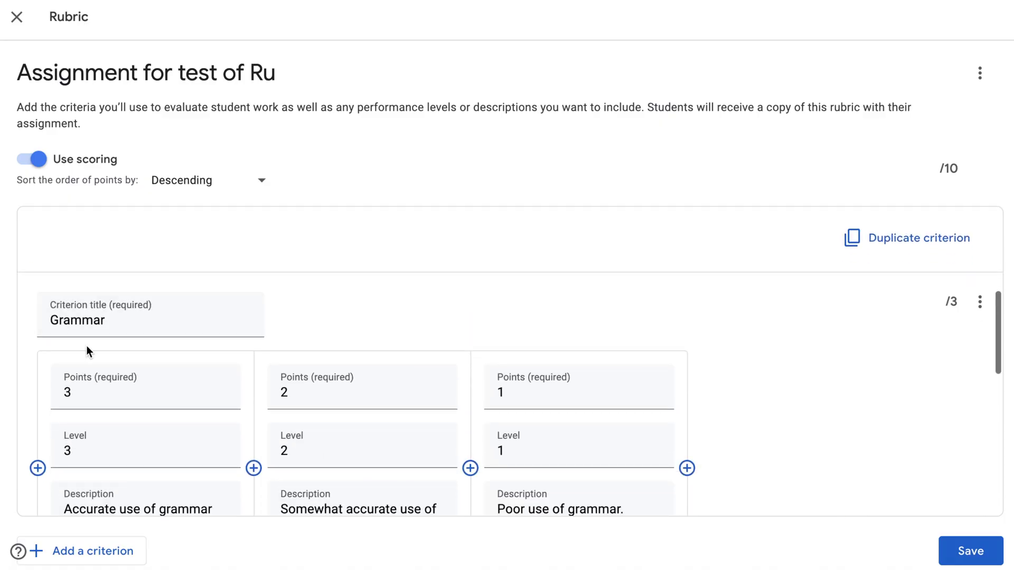
pyautogui.scroll(-6, 88, 351)
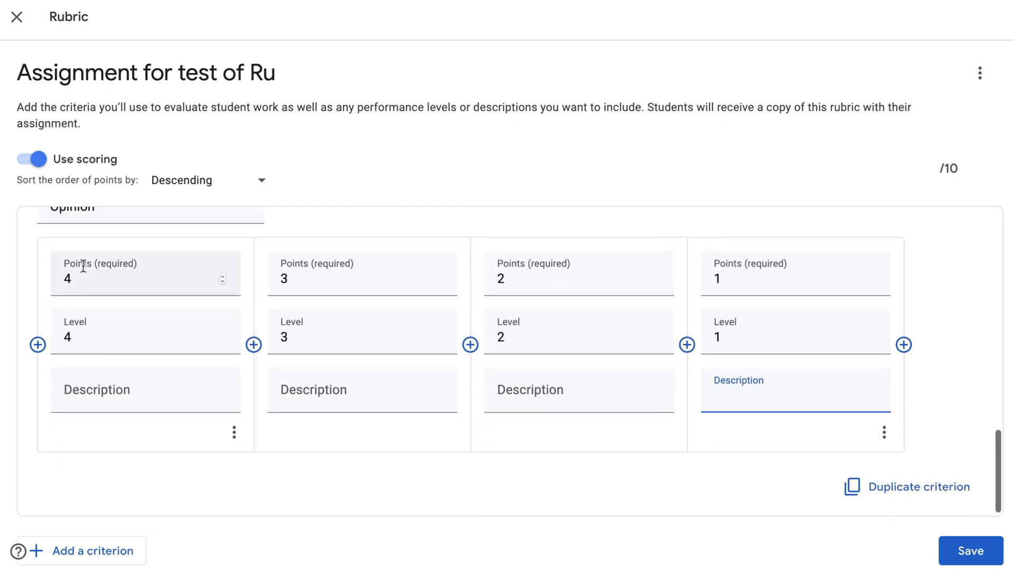
pyautogui.scroll(12, 82, 279)
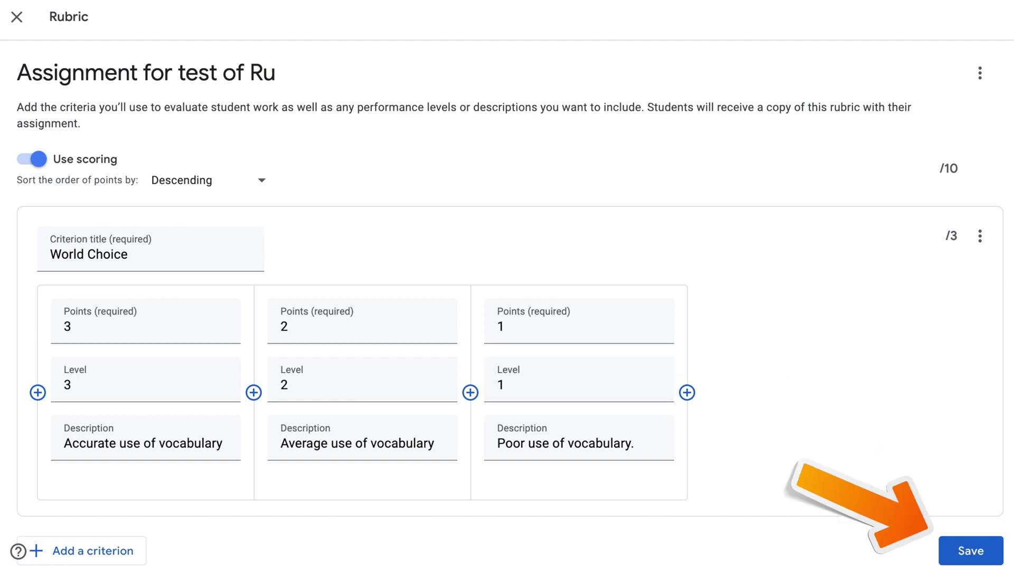
# Step: Save the rubric, preview all three criteria's levels, and post the assignment to all students
pyautogui.click(978, 551)
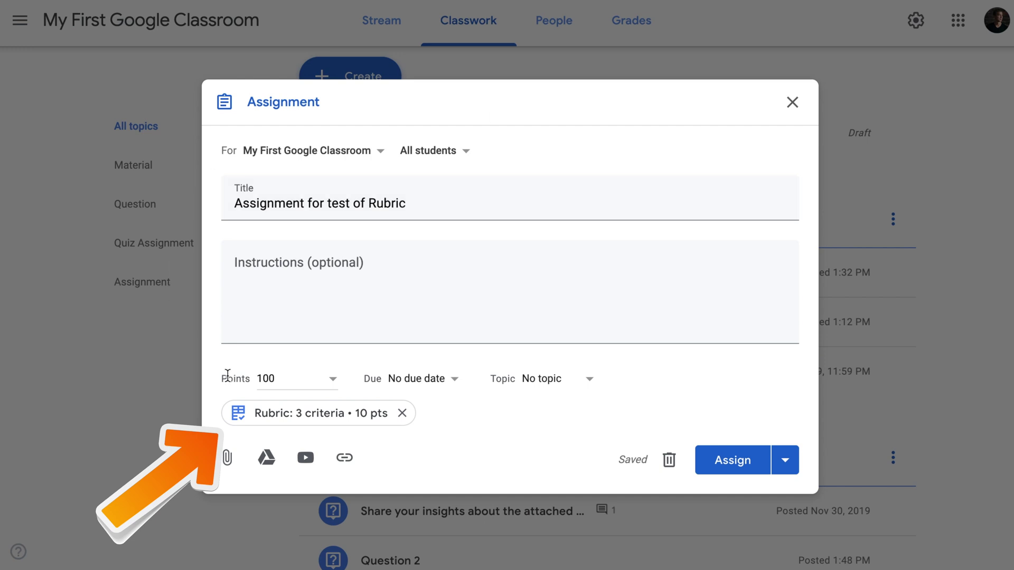
pyautogui.click(270, 417)
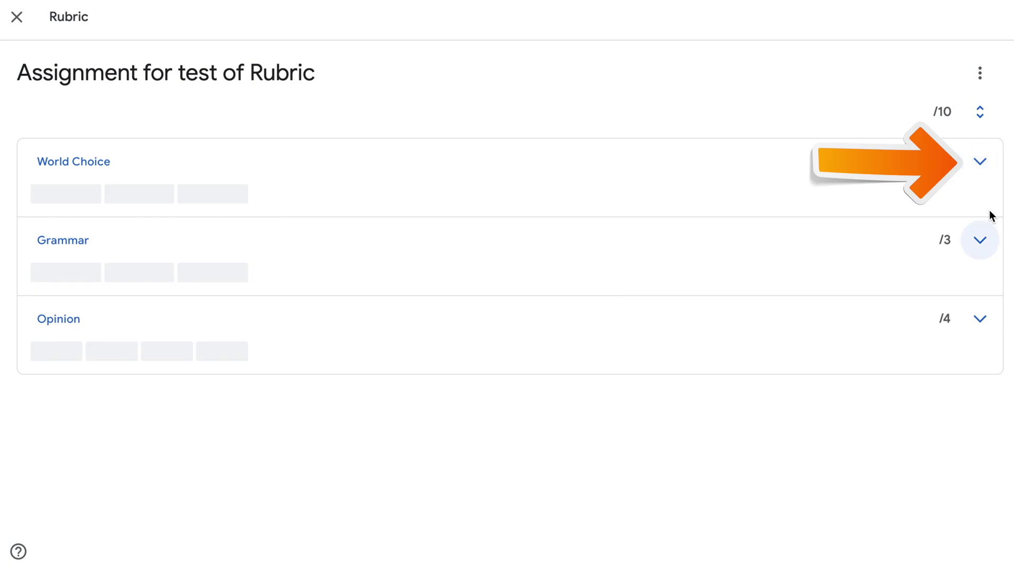
pyautogui.click(980, 163)
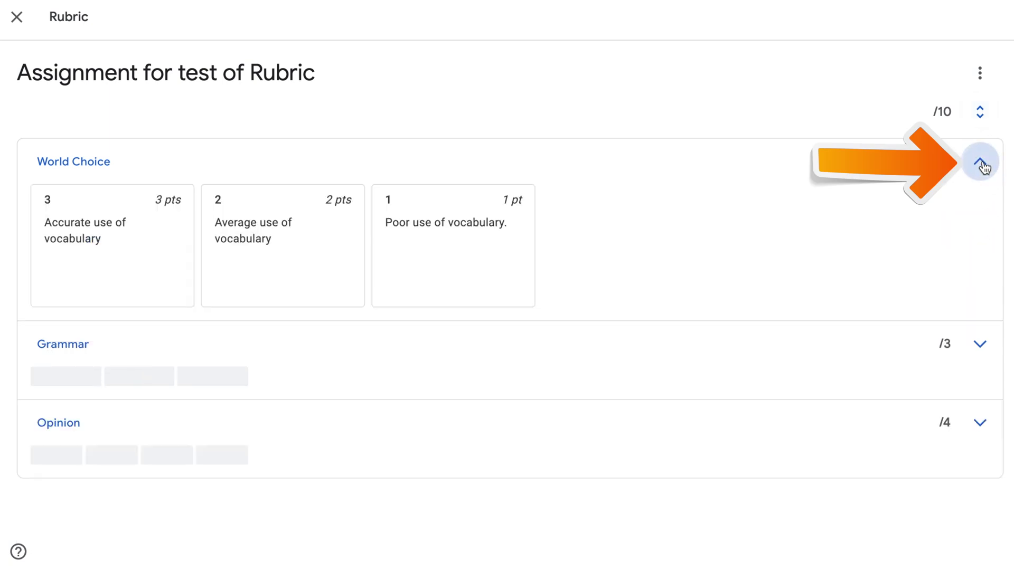
pyautogui.click(981, 164)
pyautogui.click(981, 113)
pyautogui.scroll(-2, 855, 224)
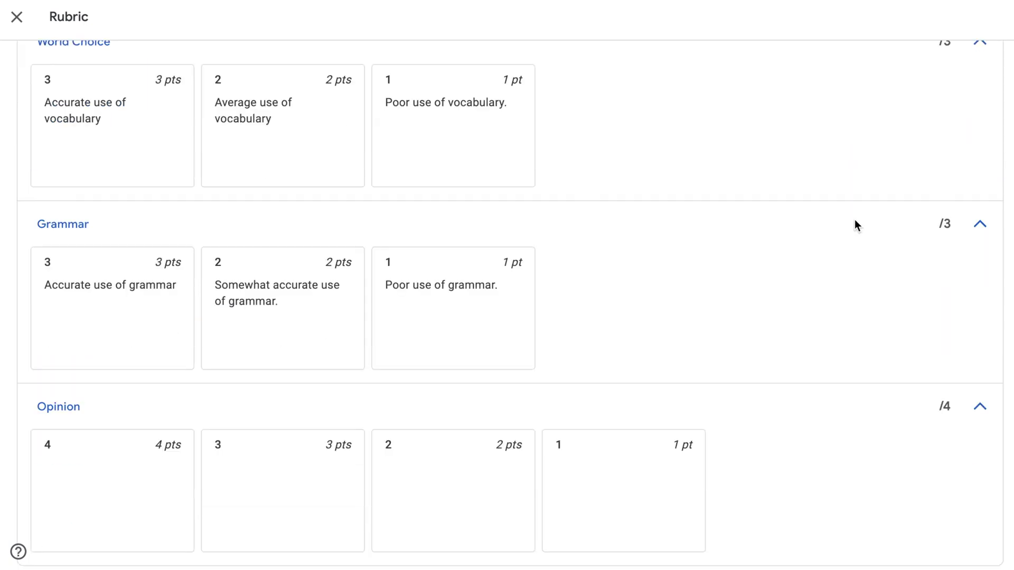
pyautogui.scroll(2, 856, 224)
pyautogui.click(17, 17)
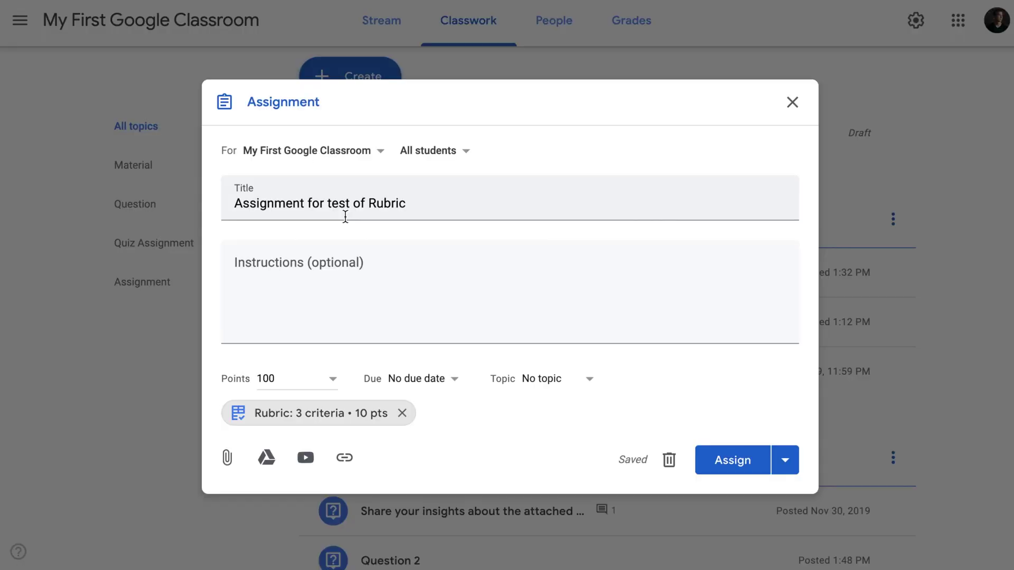
pyautogui.click(729, 467)
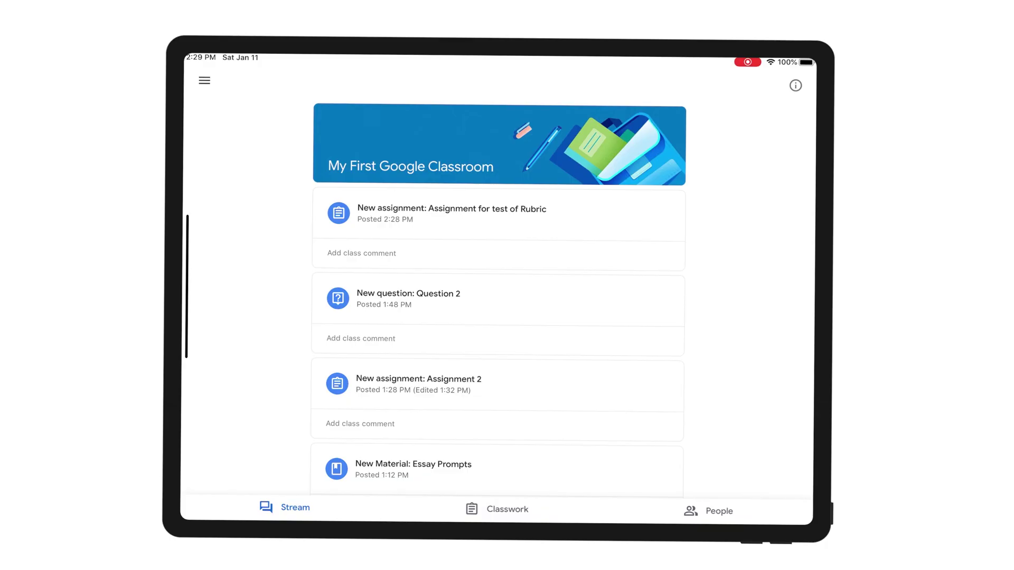
# Step: As the student, open the assignment's rubric from Classwork and scroll through its criteria and levels
pyautogui.click(496, 510)
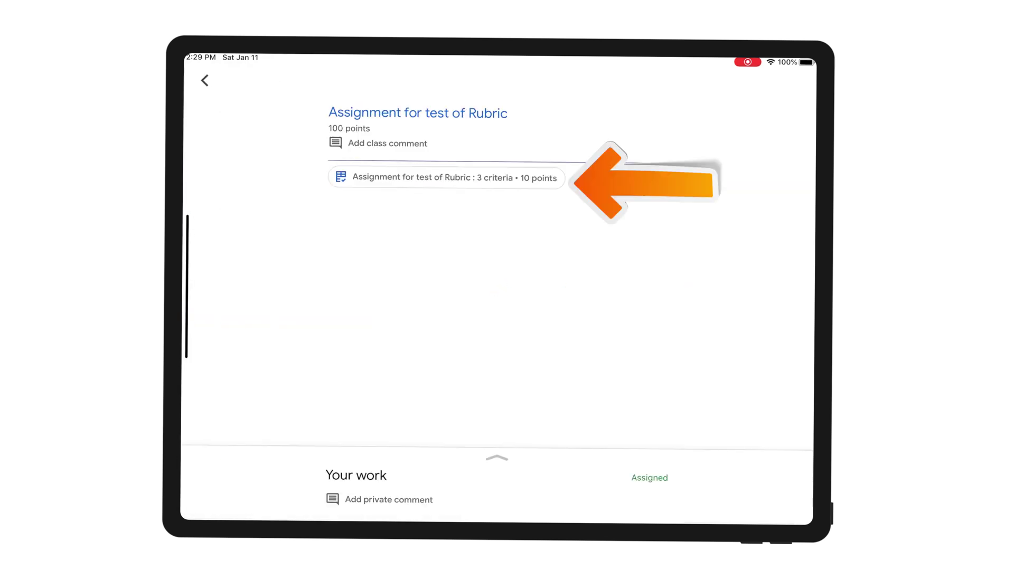
pyautogui.click(446, 178)
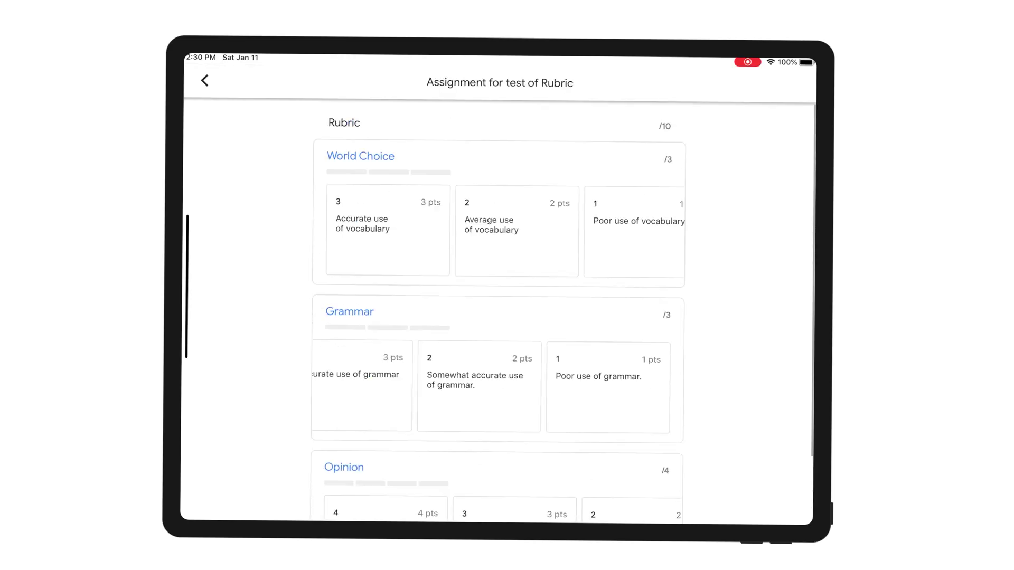
pyautogui.scroll(-1, 498, 316)
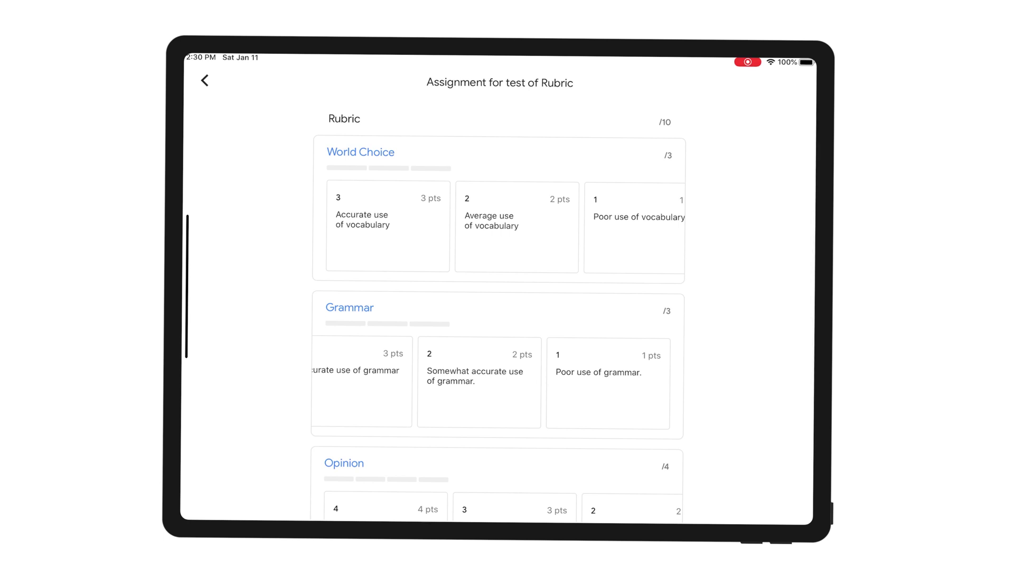
pyautogui.hscroll(2, 491, 383)
pyautogui.hscroll(-2, 491, 383)
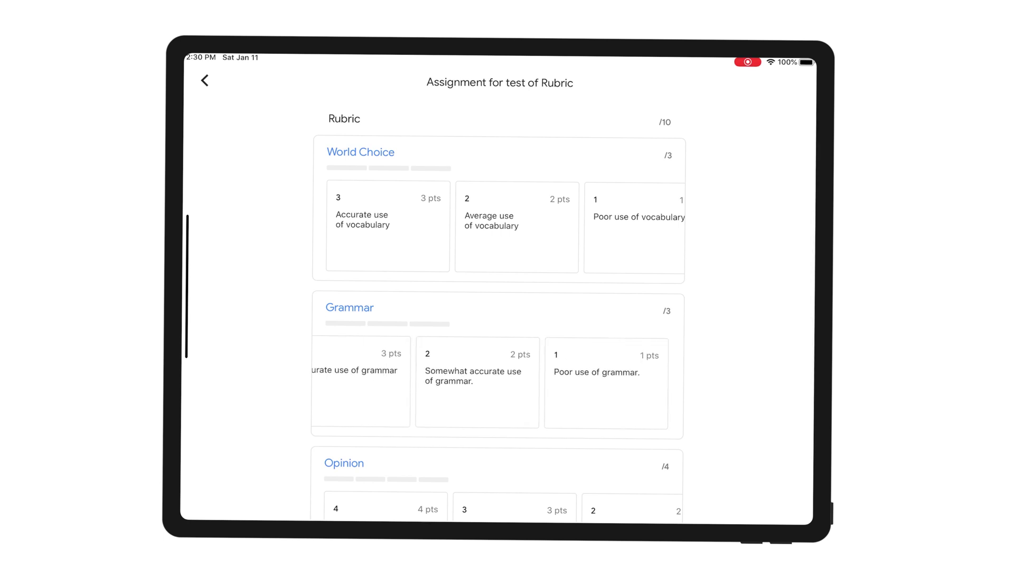
pyautogui.scroll(-3, 499, 317)
pyautogui.scroll(1, 499, 288)
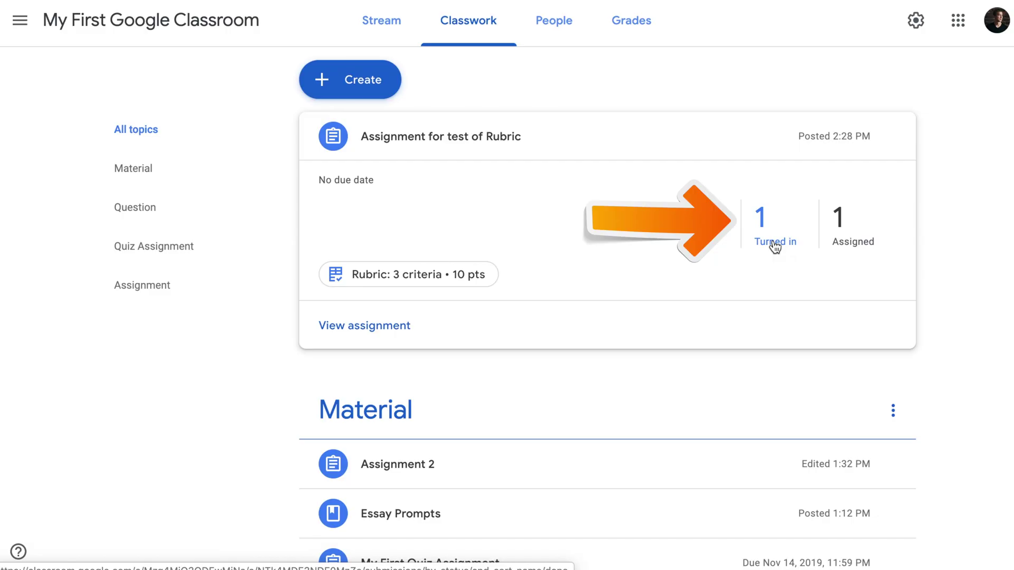
# Step: Open the student's turned-in document 'Assignment for rubrics' from the assignment's Turned in count
pyautogui.click(775, 243)
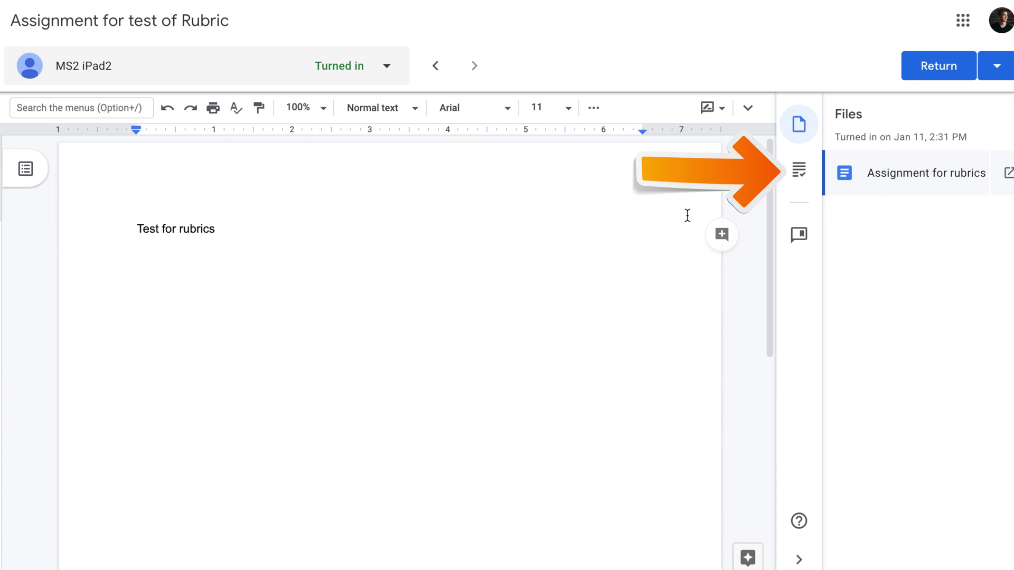
# Step: Score World Choice 2/3, Grammar 2/3 and Opinion 3/4, grade 70/100, and return the work
pyautogui.click(806, 174)
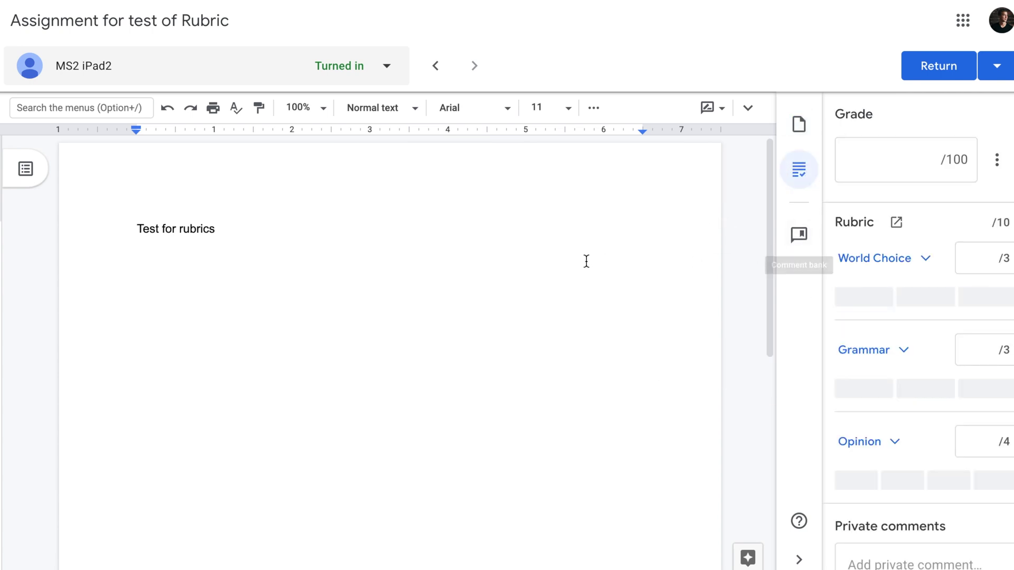
pyautogui.click(927, 261)
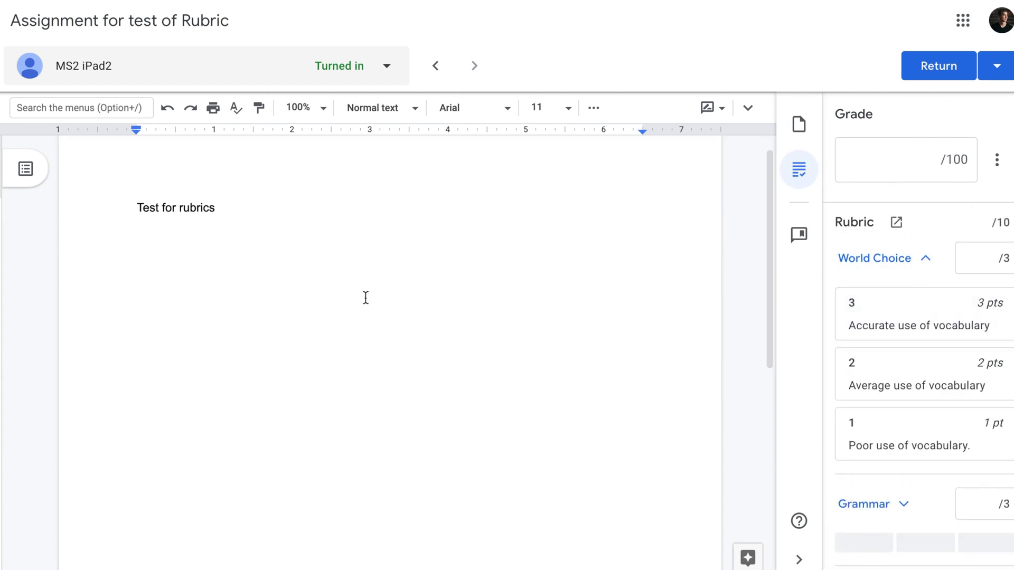
pyautogui.click(911, 378)
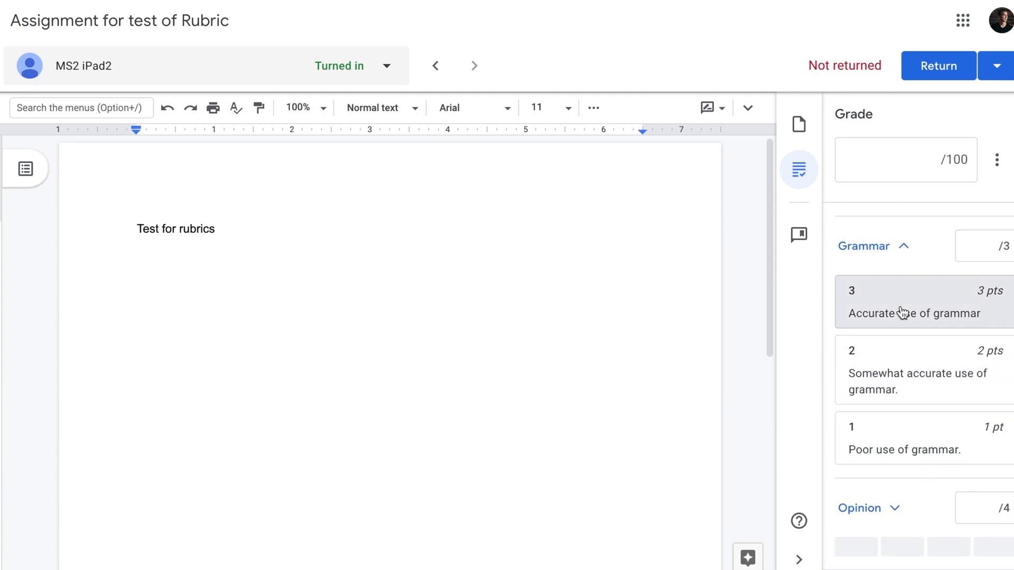
pyautogui.click(902, 311)
pyautogui.click(942, 373)
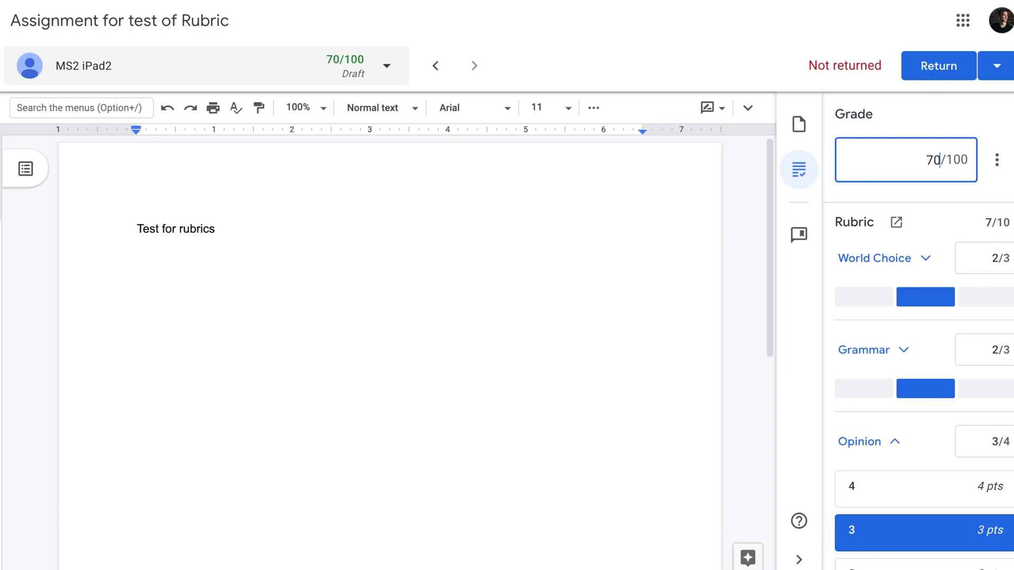
pyautogui.click(942, 75)
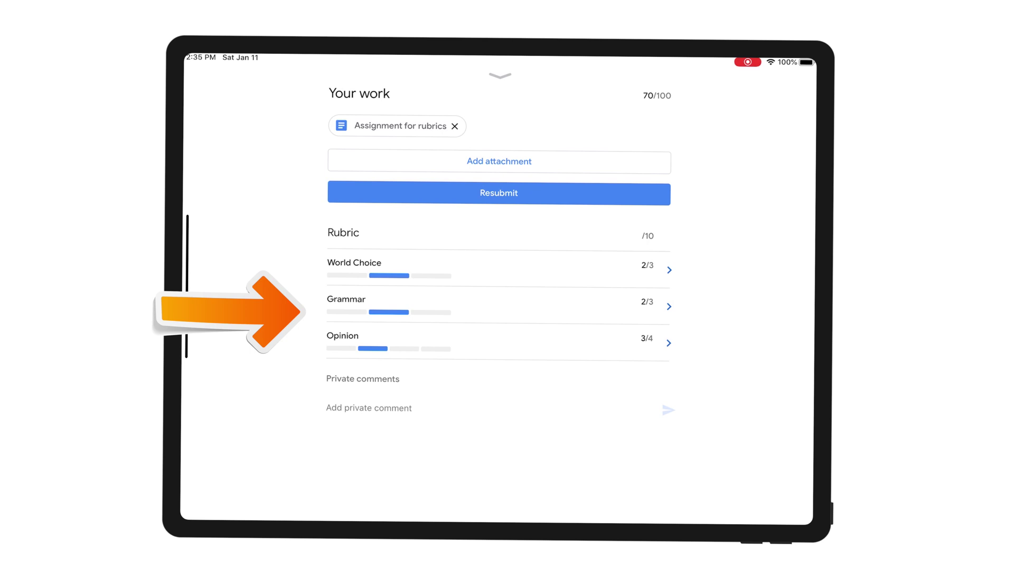
# Step: As the student, review the rubric scores 2/3, 2/3, 3/4 and the returned 70/100 grade
pyautogui.scroll(-3, 499, 290)
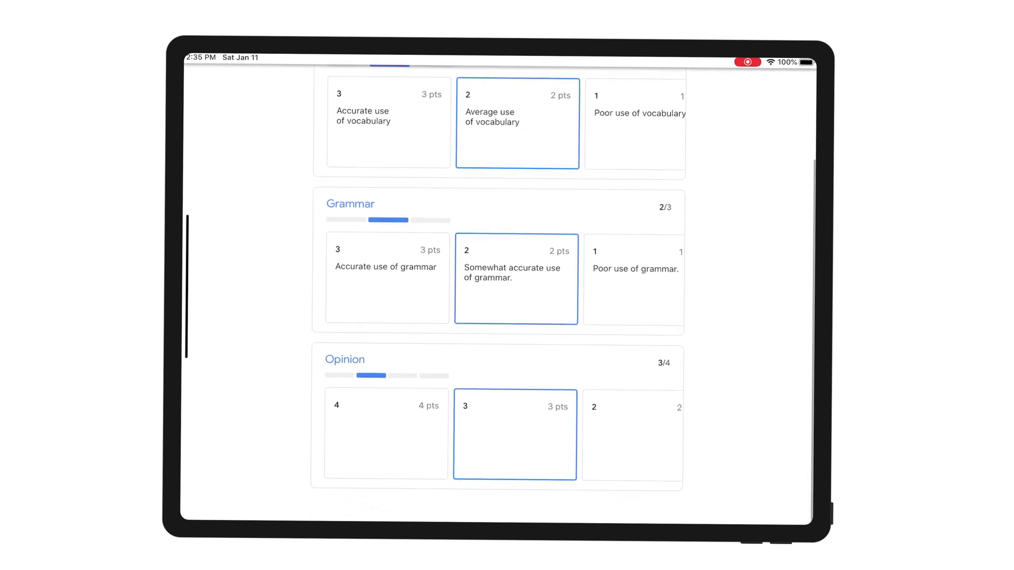
pyautogui.scroll(3, 499, 290)
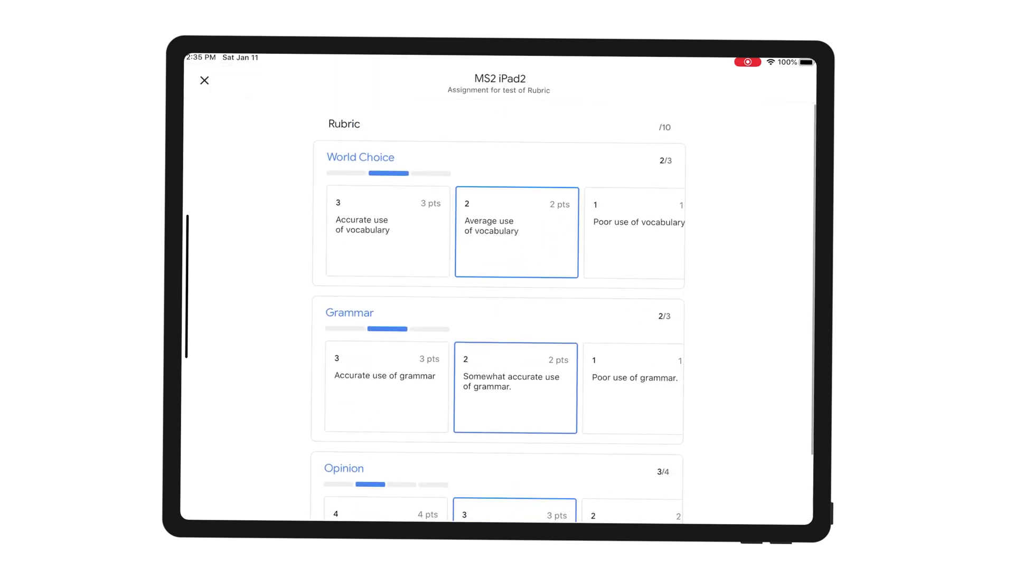
pyautogui.scroll(-1, 499, 290)
pyautogui.scroll(-2, 499, 290)
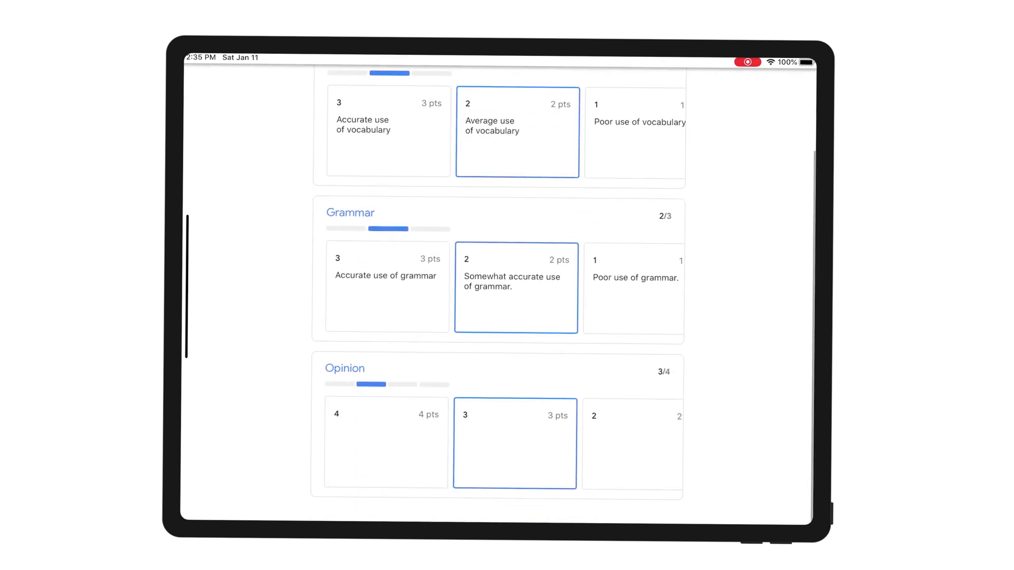
pyautogui.scroll(3, 499, 291)
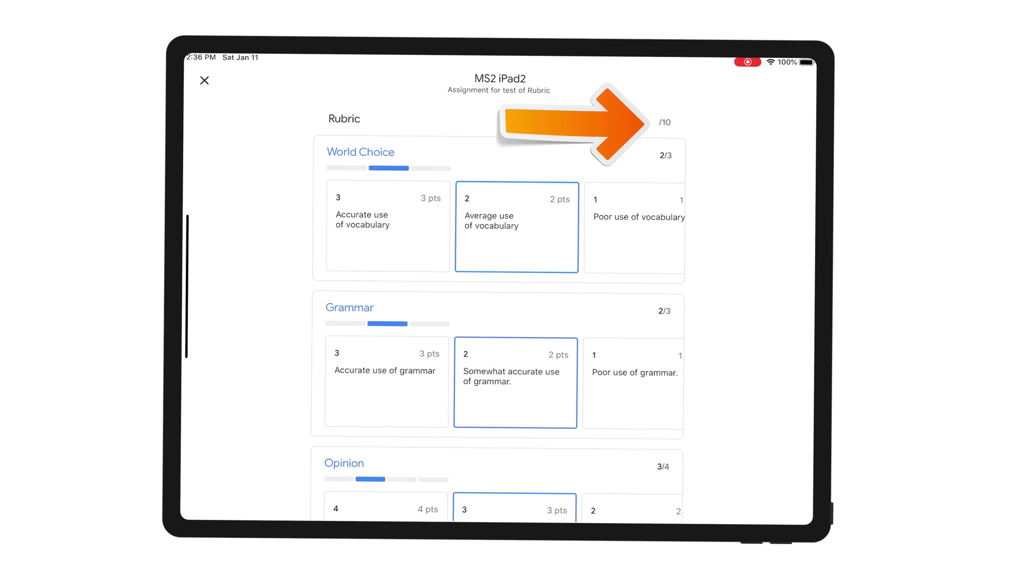
pyautogui.click(205, 80)
pyautogui.click(500, 76)
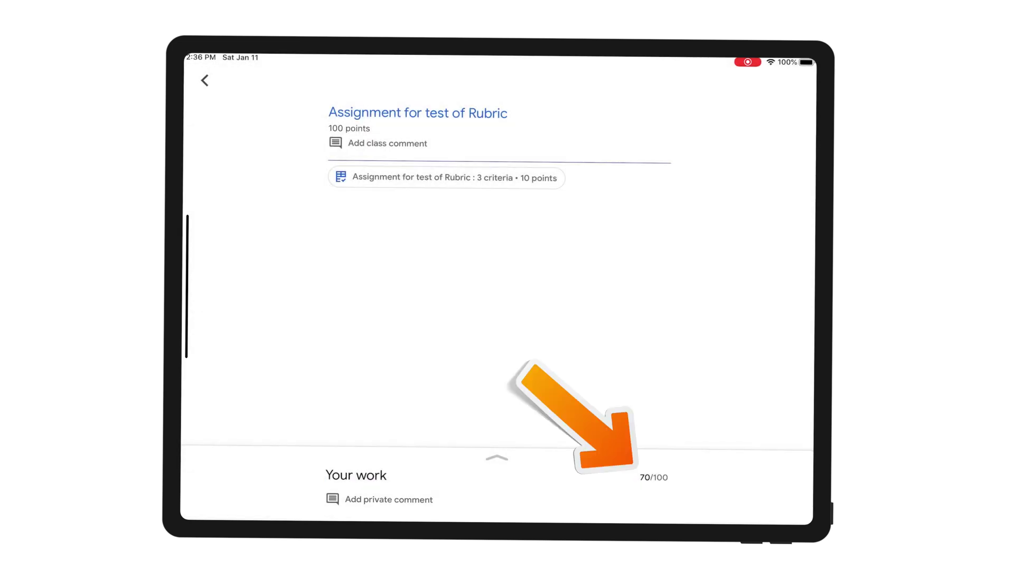
pyautogui.click(497, 457)
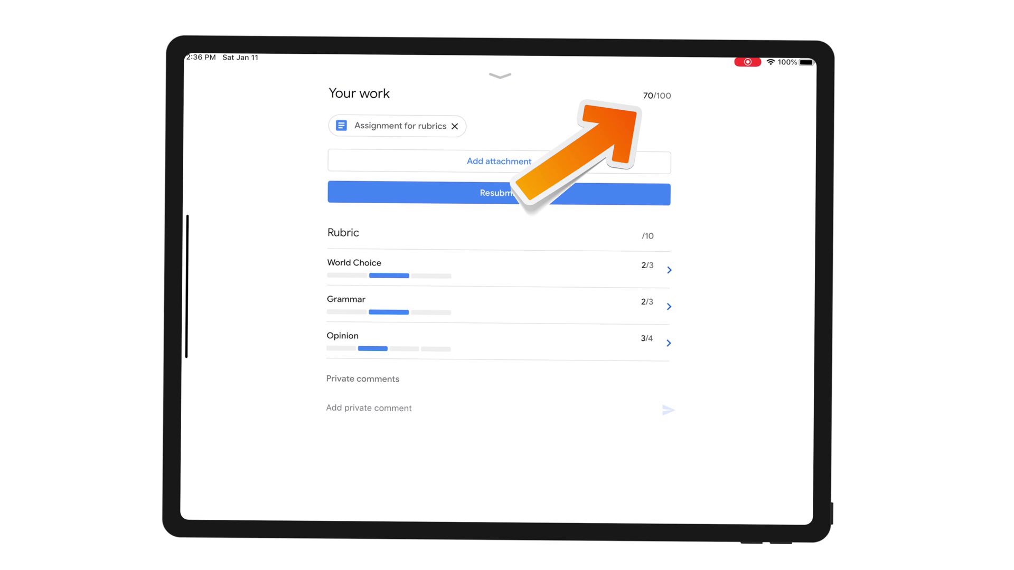